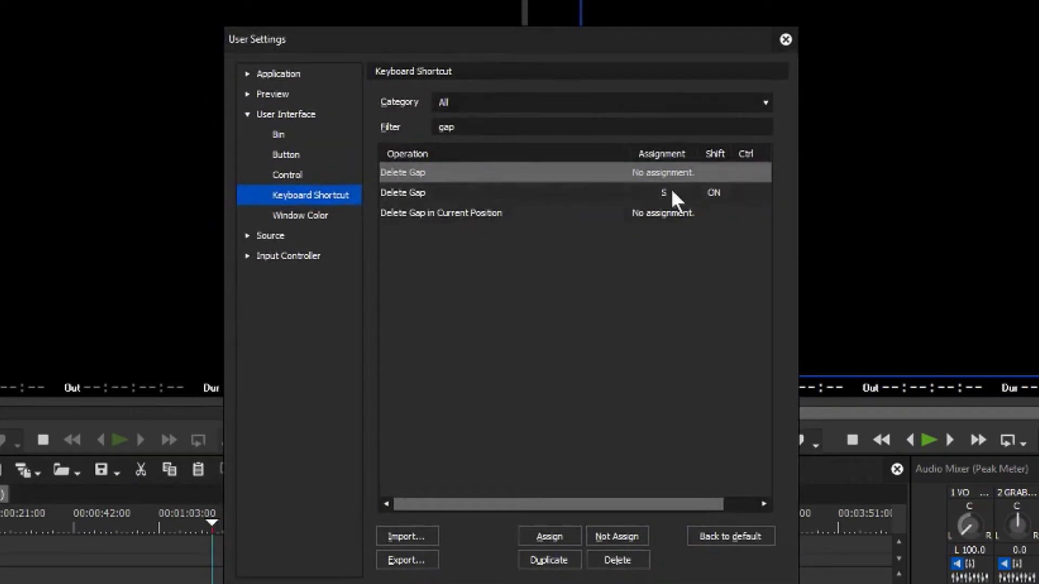
Confirm Delete Gap is assigned Shift+Alt+S in the keyboard shortcuts, then close the settings.
{"action": "left_click", "coordinate": [763, 504]}
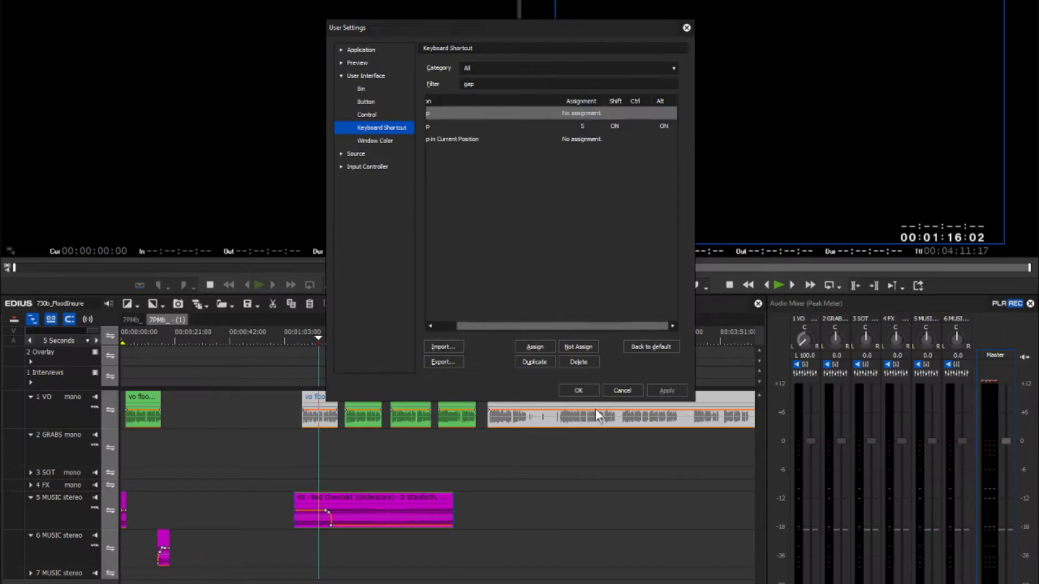
{"action": "left_click_drag", "start_coordinate": [553, 327], "coordinate": [489, 327]}
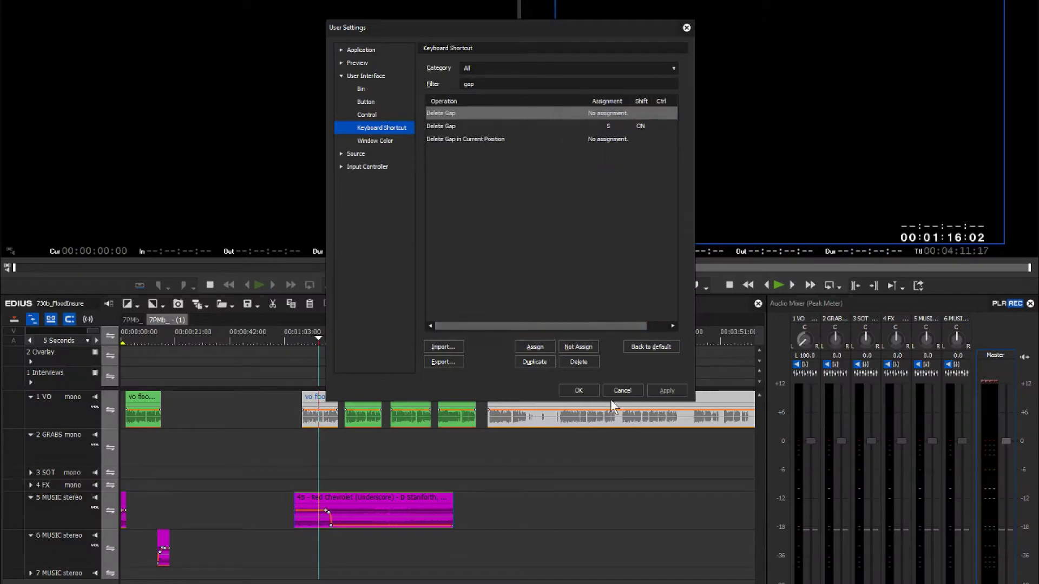
{"action": "left_click", "coordinate": [583, 391]}
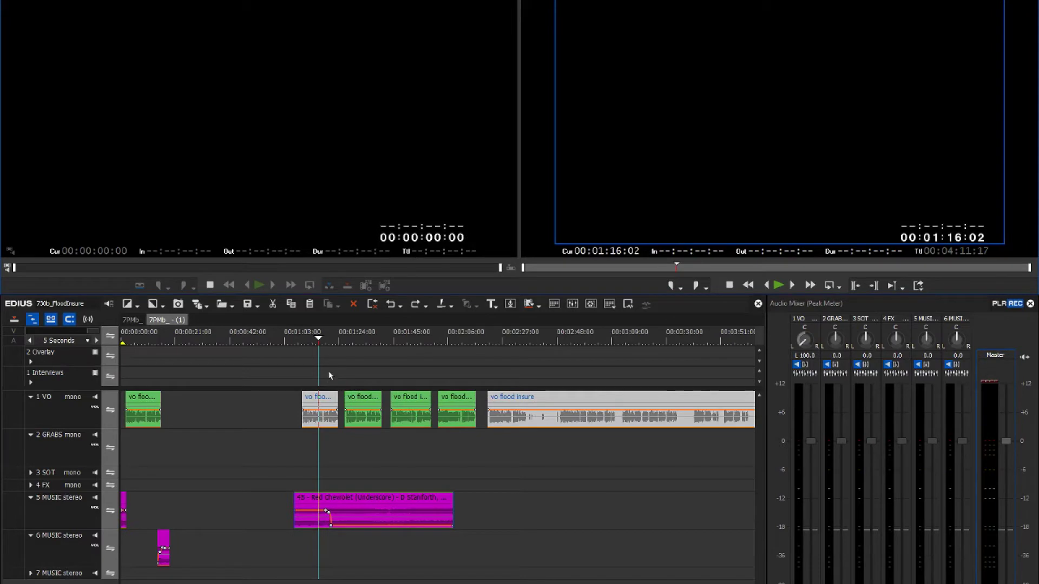
Try Delete Gap (Shift+Alt+S) on the single voiceover clip at the playhead, then undo it.
{"action": "left_click", "coordinate": [327, 398]}
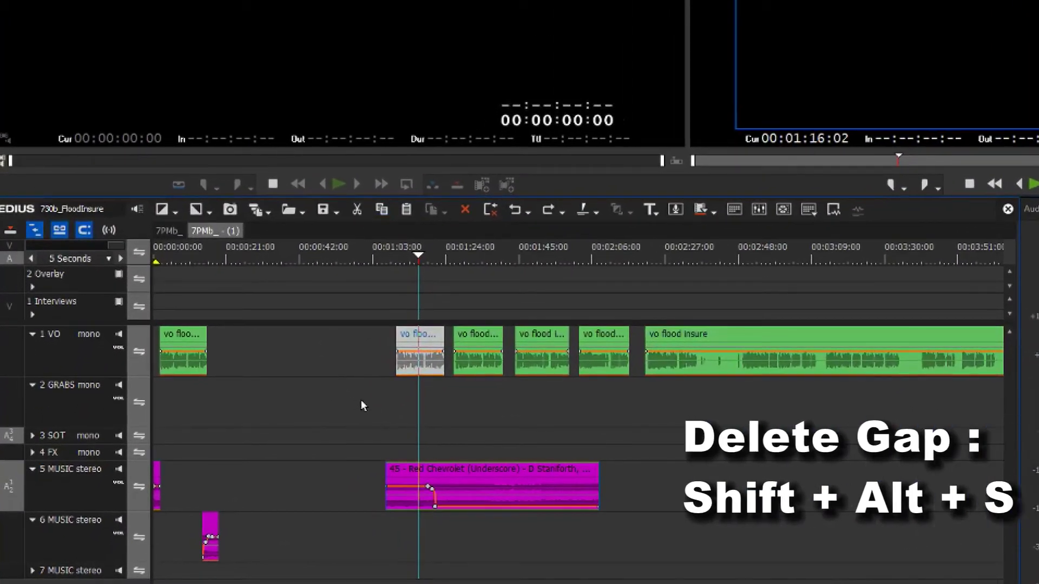
{"action": "key", "text": "shift+alt+s"}
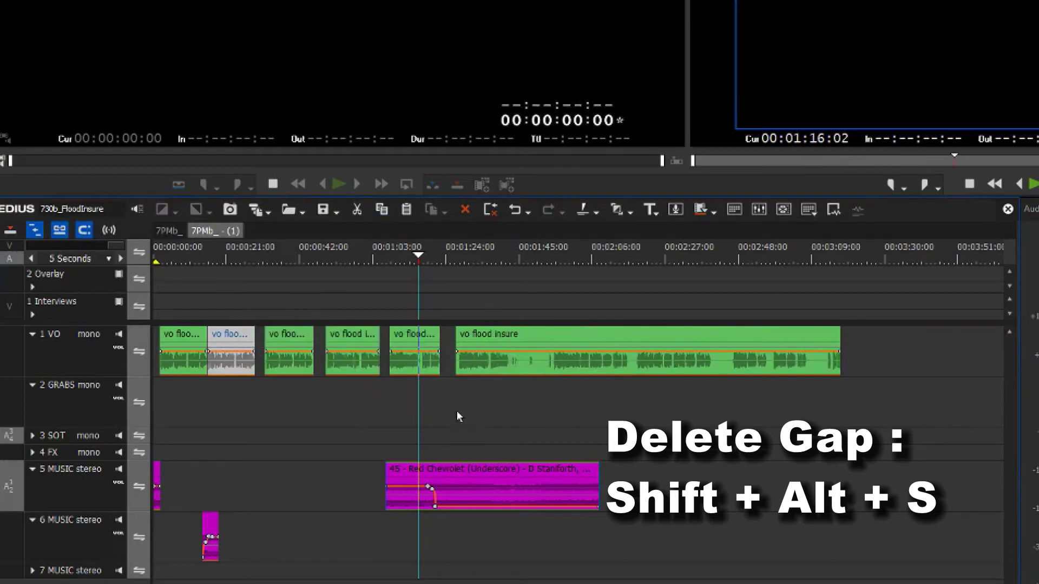
{"action": "key", "text": "ctrl+z"}
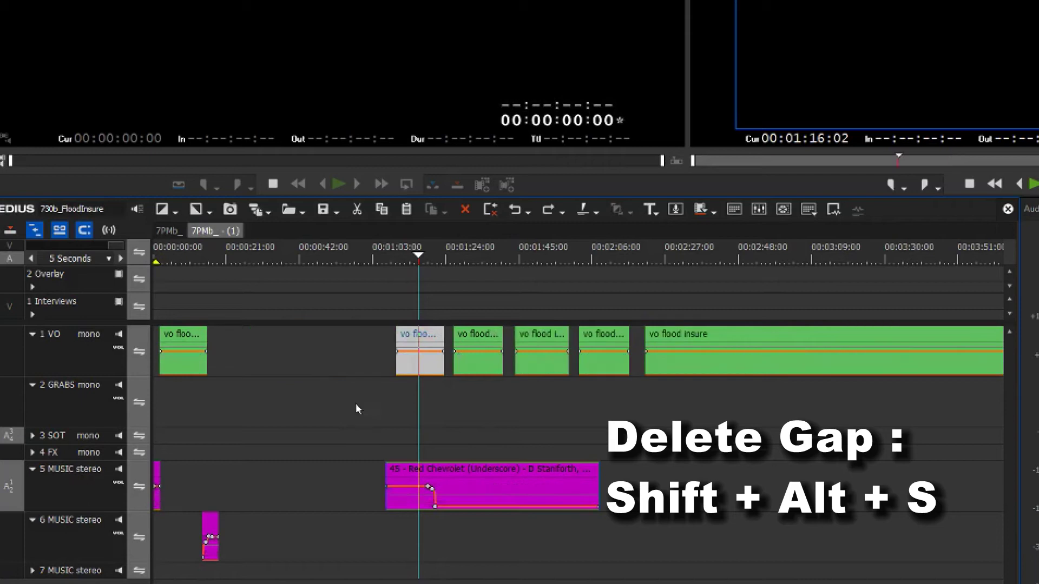
Close the gaps before the two playhead voiceover clips and the long vo flood insure clip.
{"action": "left_click_drag", "start_coordinate": [430, 307], "coordinate": [474, 381]}
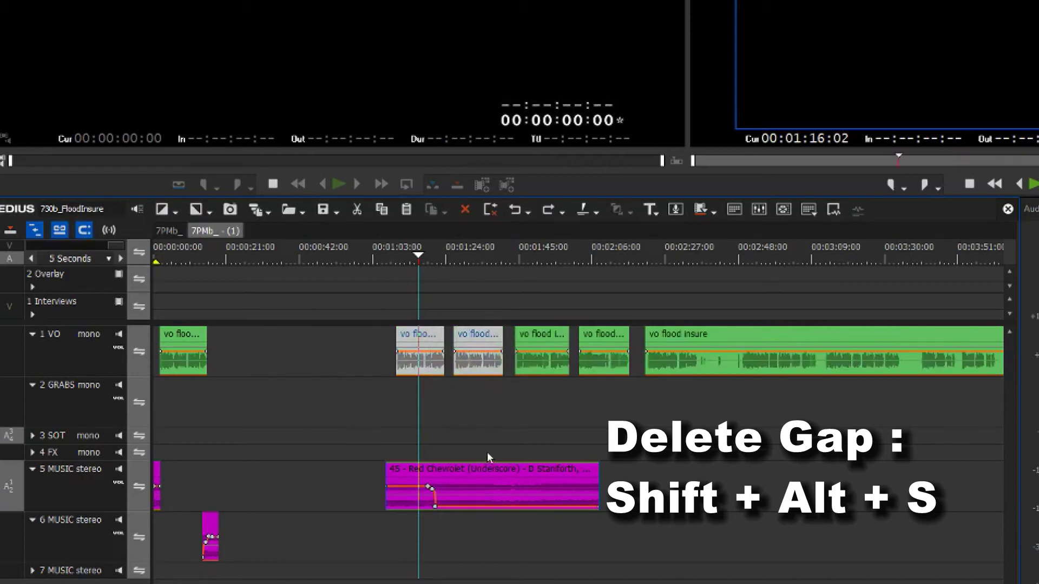
{"action": "key", "text": "shift+alt+s"}
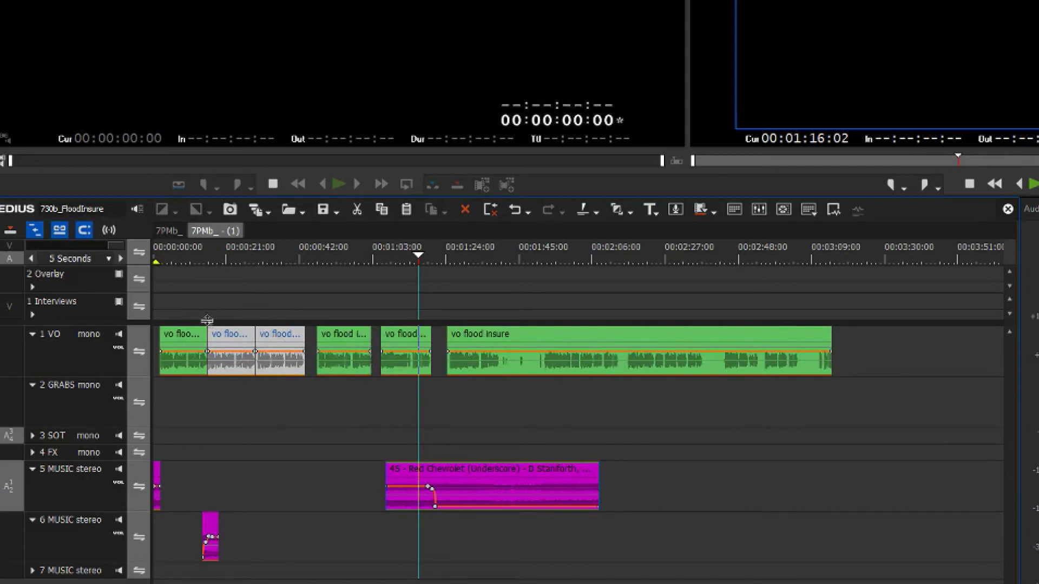
{"action": "key", "text": "ctrl+z"}
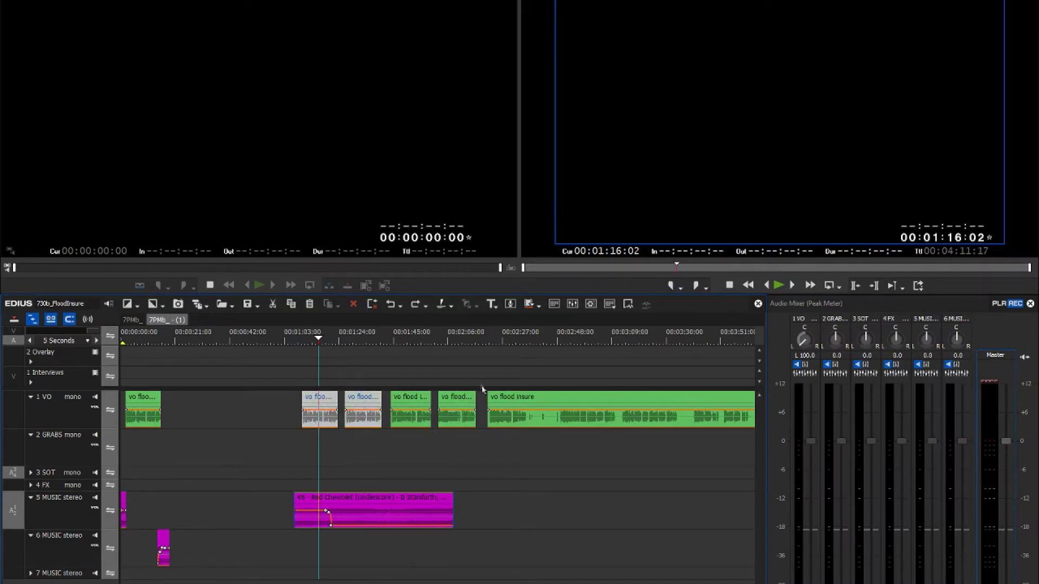
{"action": "left_click_drag", "start_coordinate": [499, 379], "coordinate": [528, 485]}
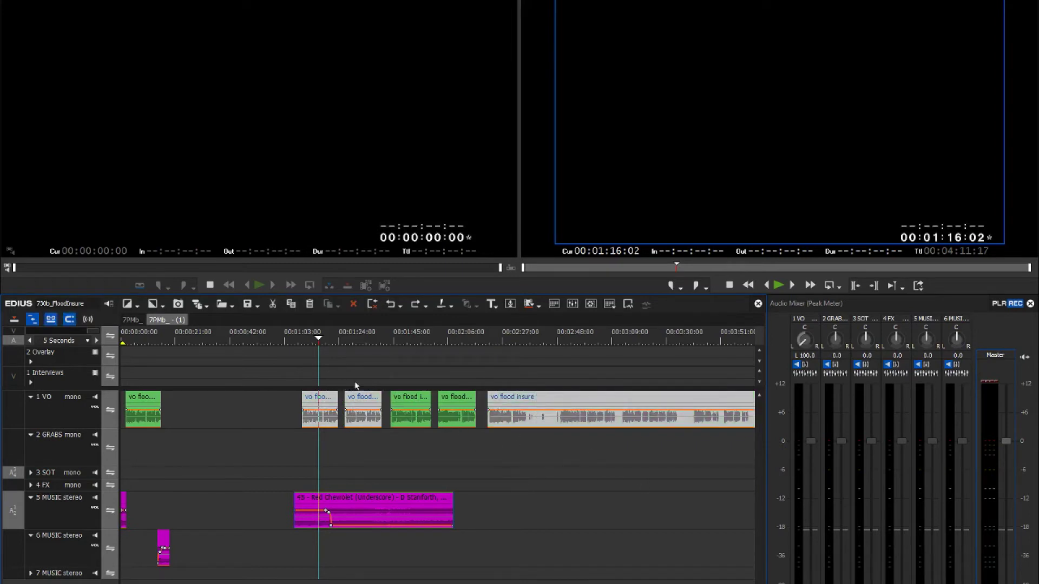
{"action": "key", "text": "BackSpace"}
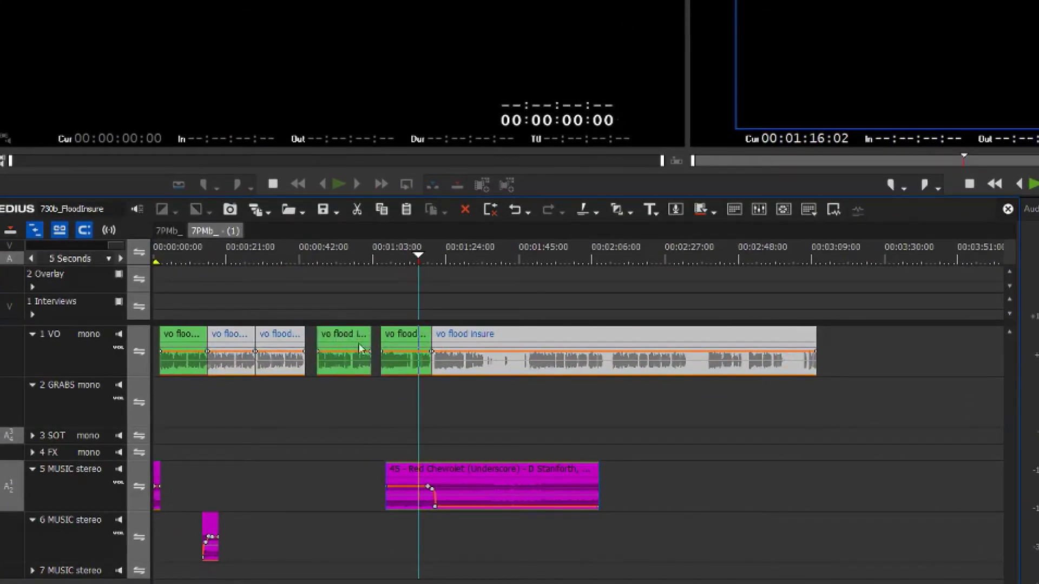
Undo the last gap deletion, then Delete Gap on the second voiceover clip and music clip.
{"action": "key", "text": "ctrl+z"}
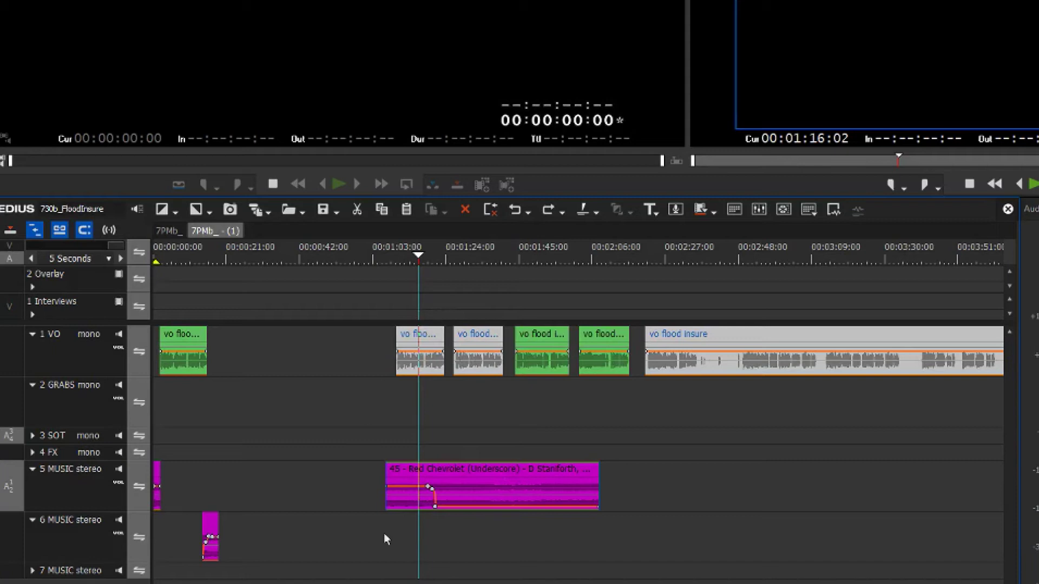
{"action": "left_click_drag", "start_coordinate": [425, 297], "coordinate": [346, 503]}
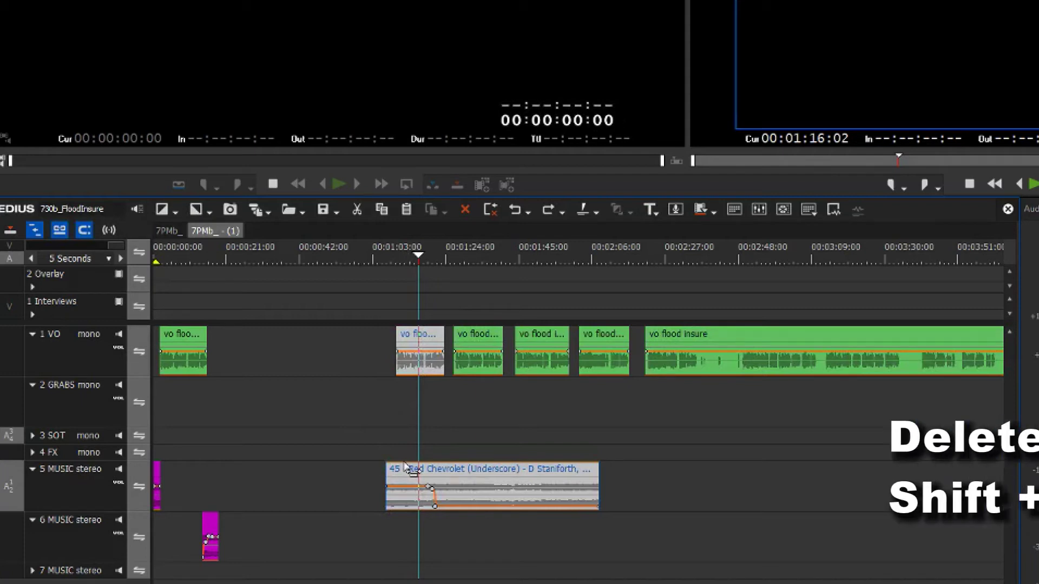
{"action": "key", "text": "shift+alt+s"}
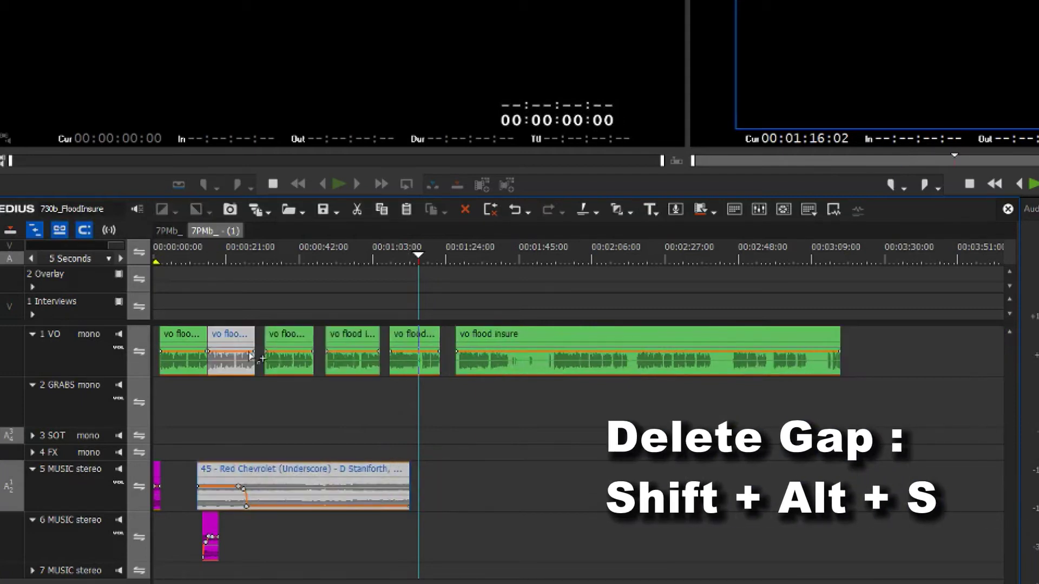
Clear the clip selection and bring the playhead back near the timeline start.
{"action": "left_click", "coordinate": [184, 474]}
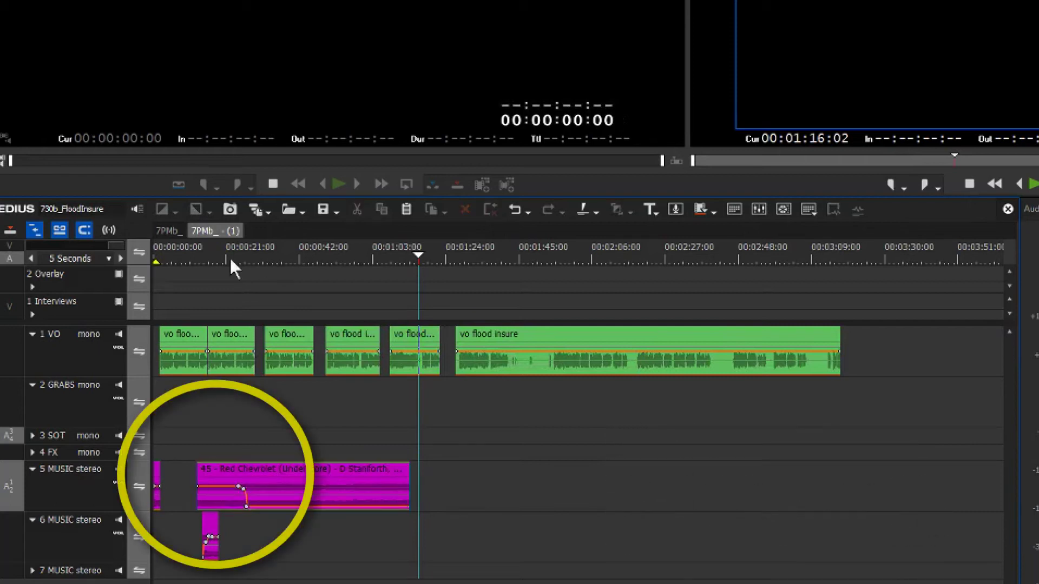
{"action": "left_click_drag", "start_coordinate": [183, 258], "coordinate": [183, 260]}
{"action": "scroll", "coordinate": [188, 288], "scroll_direction": "up", "scroll_amount": 3}
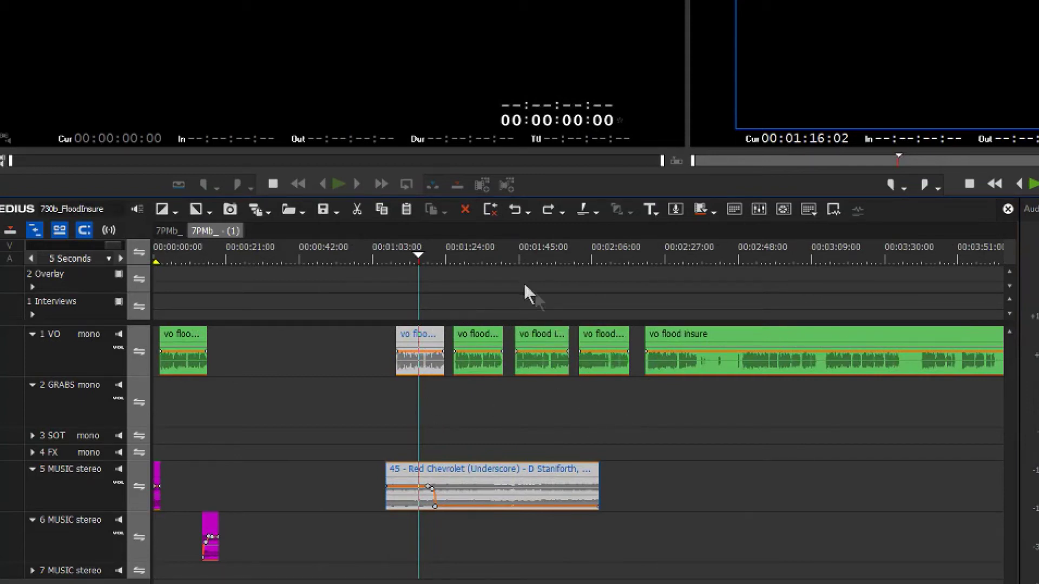
Close the gap before the fourth voiceover clip, then undo those gap edits.
{"action": "left_click_drag", "start_coordinate": [530, 300], "coordinate": [521, 487]}
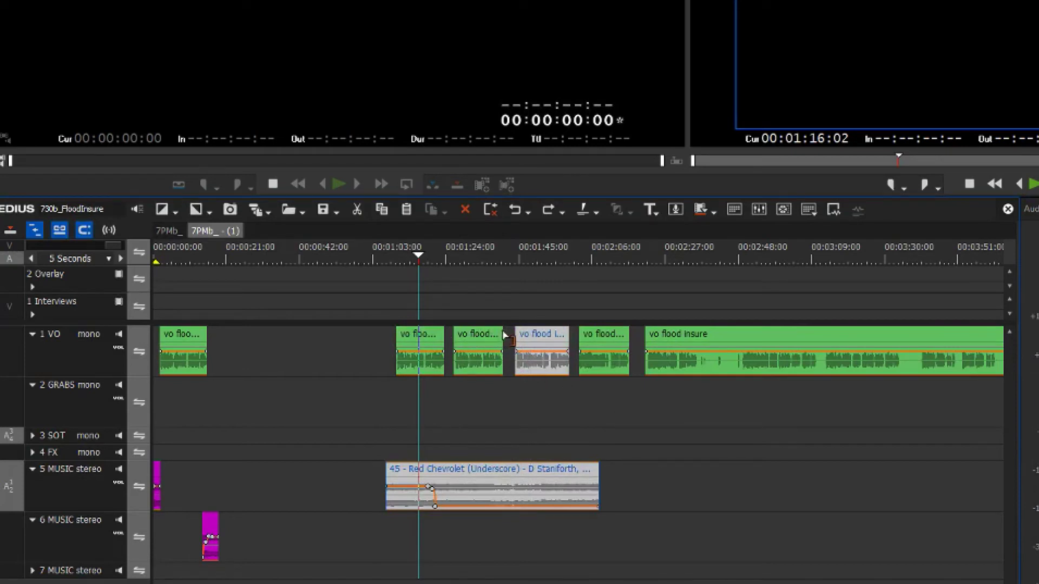
{"action": "key", "text": "BackSpace"}
{"action": "key", "text": "Page_Up"}
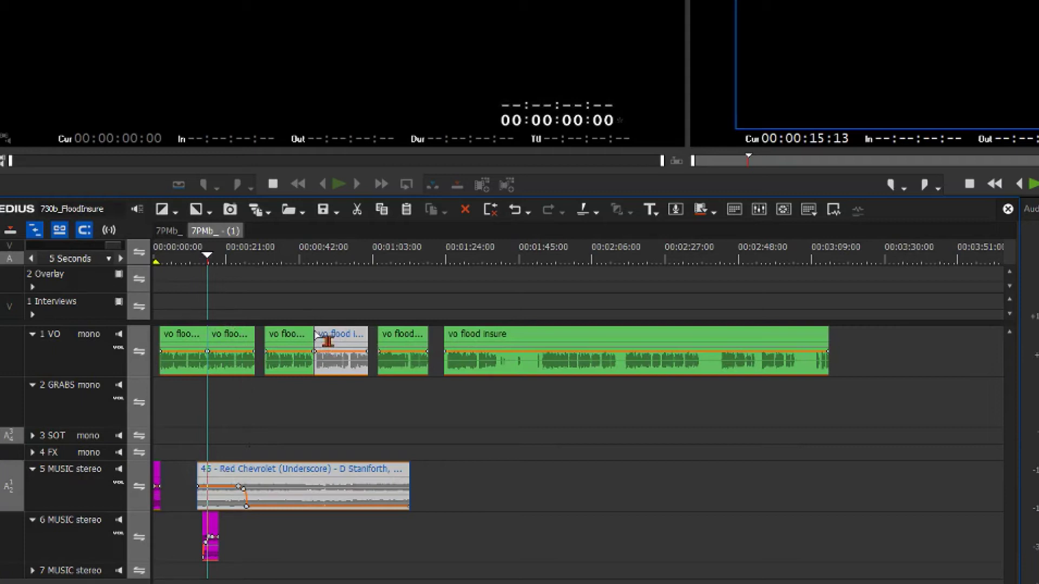
{"action": "left_click", "coordinate": [330, 314]}
{"action": "left_click_drag", "start_coordinate": [297, 297], "coordinate": [273, 325]}
{"action": "key", "text": "ctrl+z"}
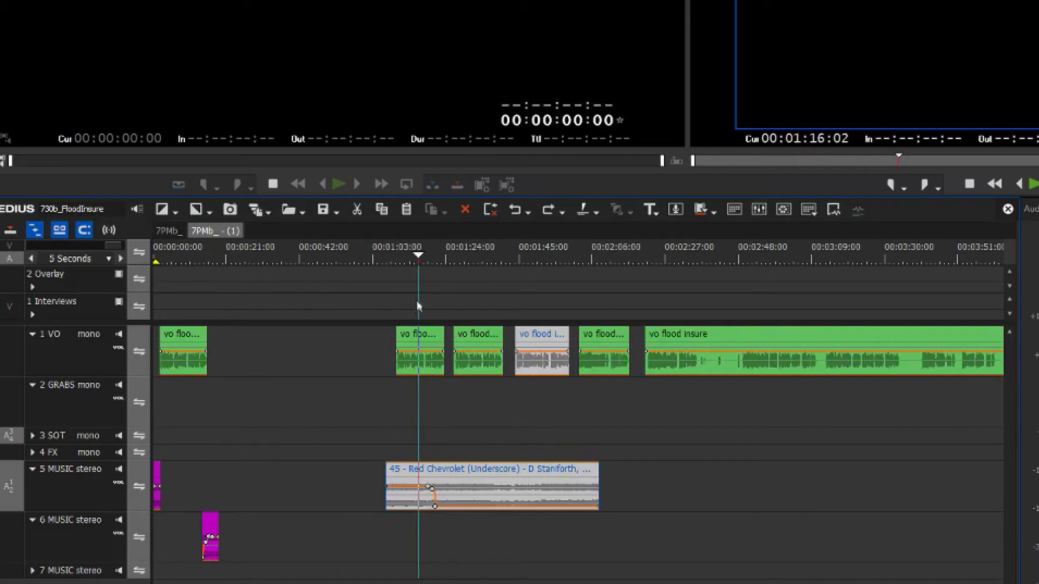
Select every voiceover clip after the first and close all gaps between them with Shift+Alt+S.
{"action": "left_click_drag", "start_coordinate": [419, 306], "coordinate": [359, 418]}
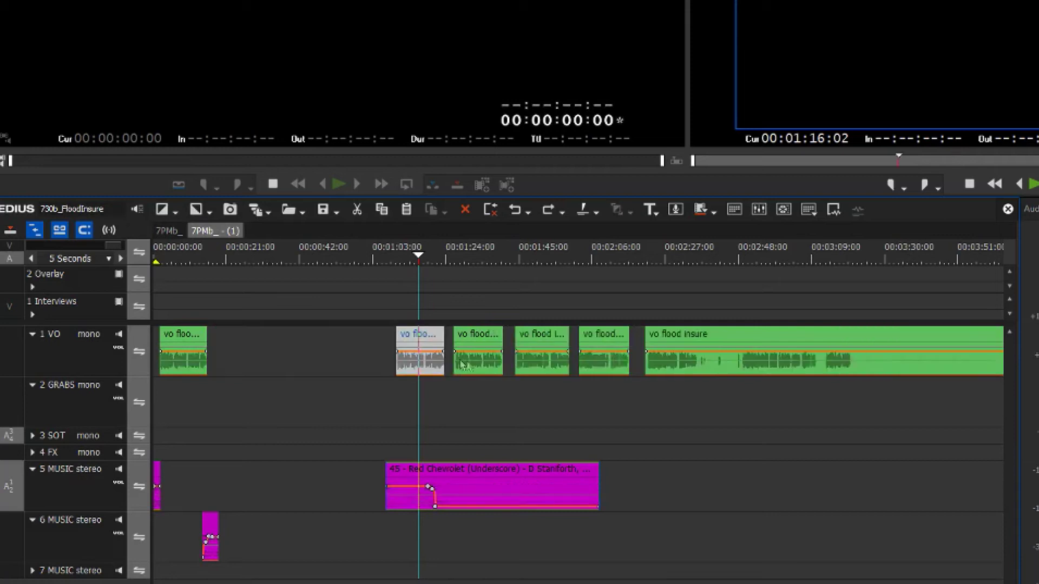
{"action": "left_click_drag", "start_coordinate": [434, 303], "coordinate": [710, 435]}
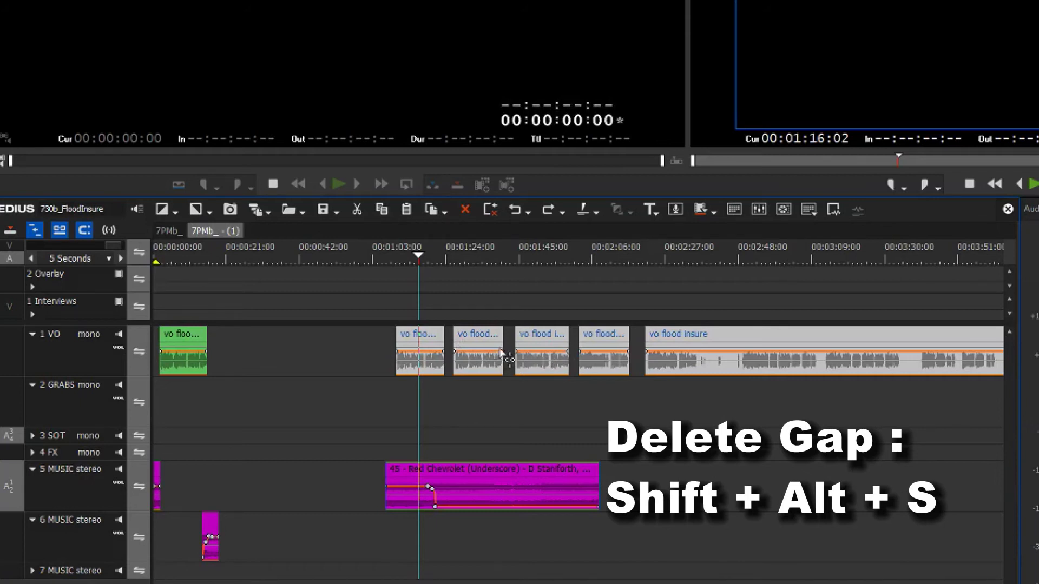
{"action": "key", "text": "shift+alt+s"}
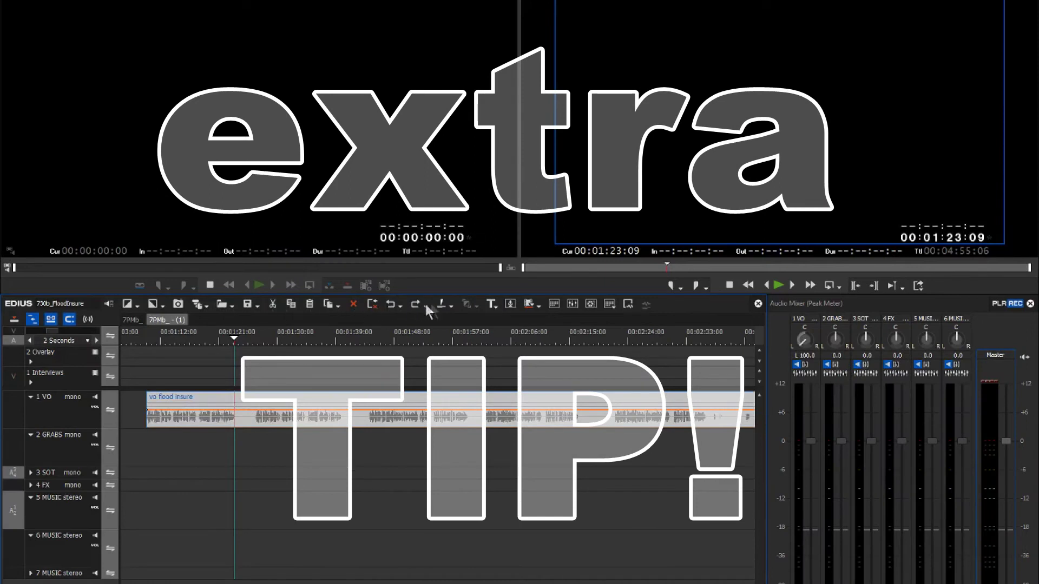
{"action": "mouse_move", "coordinate": [233, 340]}
{"action": "left_mouse_down"}
{"action": "mouse_move", "coordinate": [210, 340]}
{"action": "mouse_move", "coordinate": [230, 341]}
{"action": "left_mouse_up"}
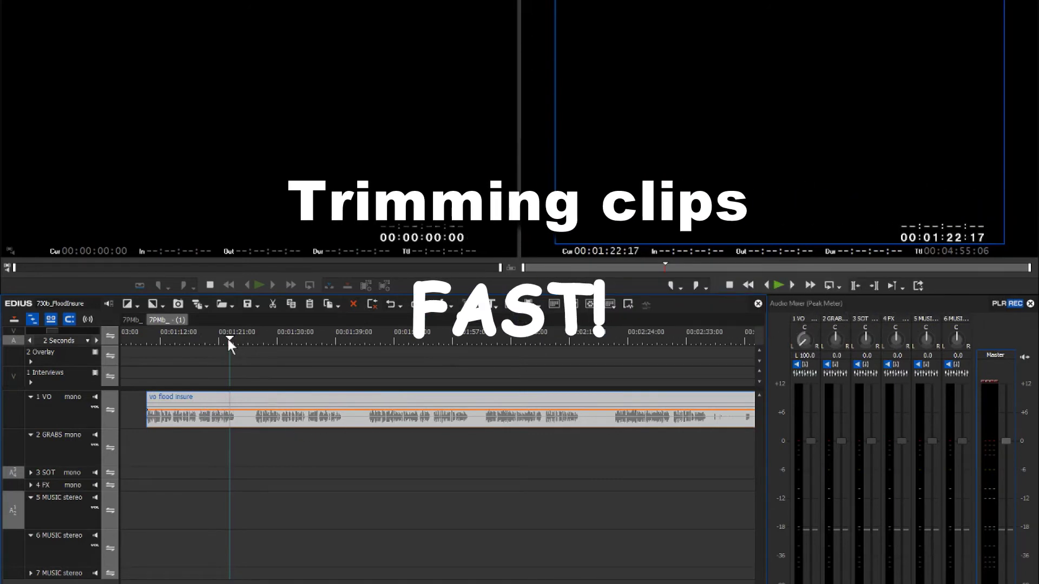
{"action": "left_click_drag", "start_coordinate": [226, 341], "coordinate": [235, 341]}
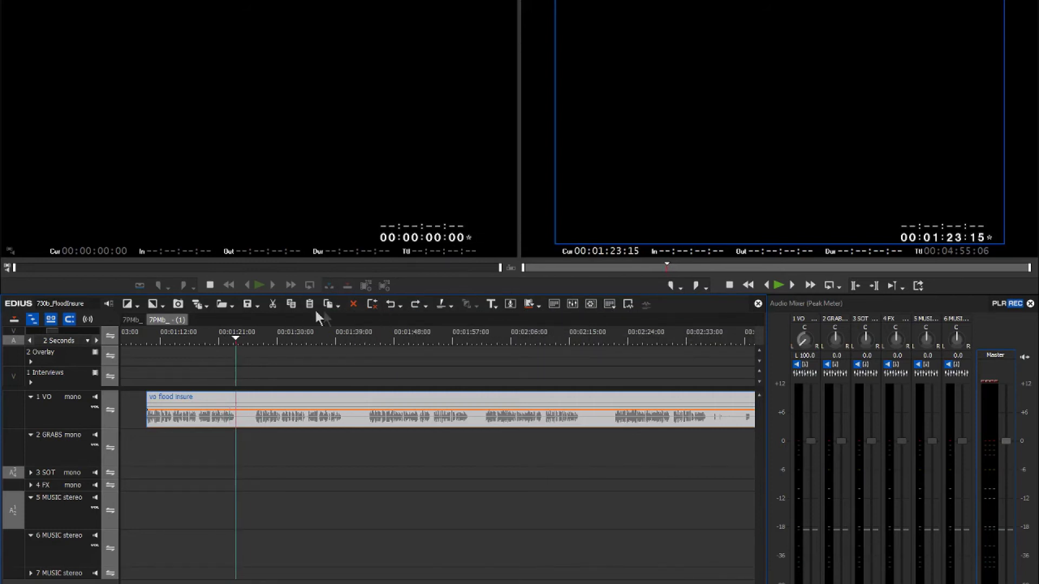
{"action": "left_click", "coordinate": [441, 304]}
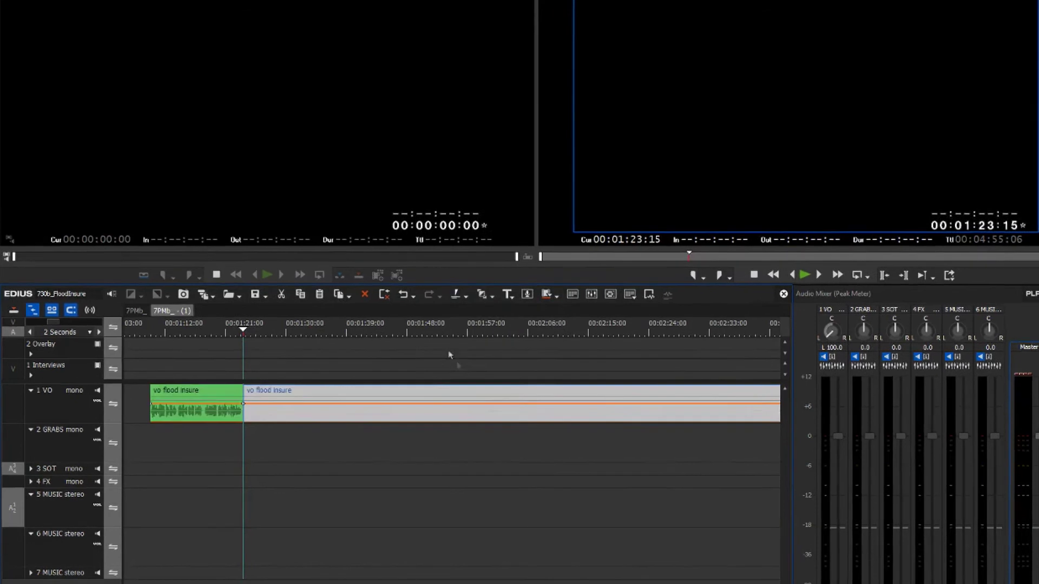
{"action": "left_click", "coordinate": [316, 274]}
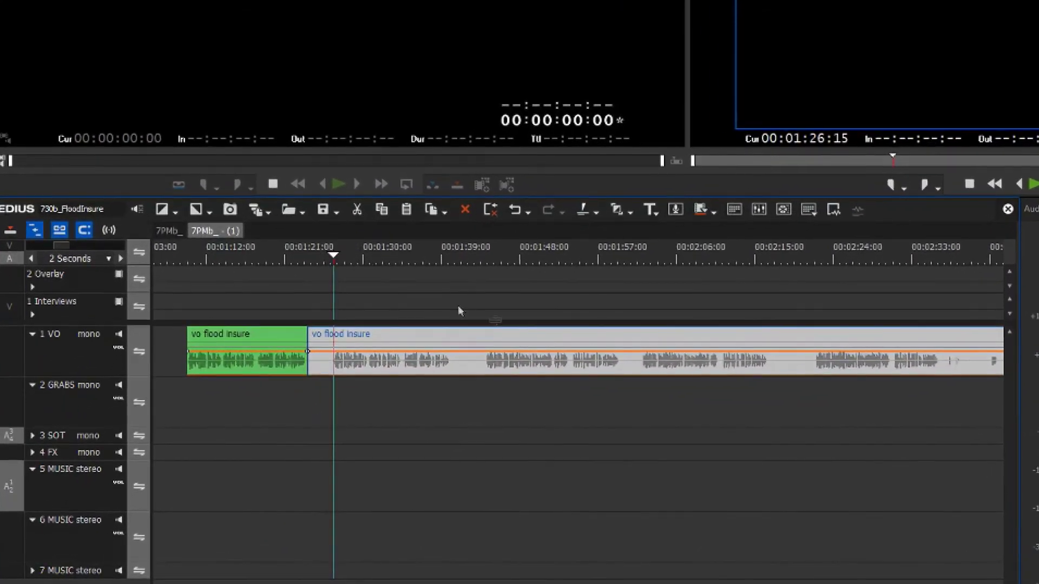
{"action": "left_click", "coordinate": [580, 207]}
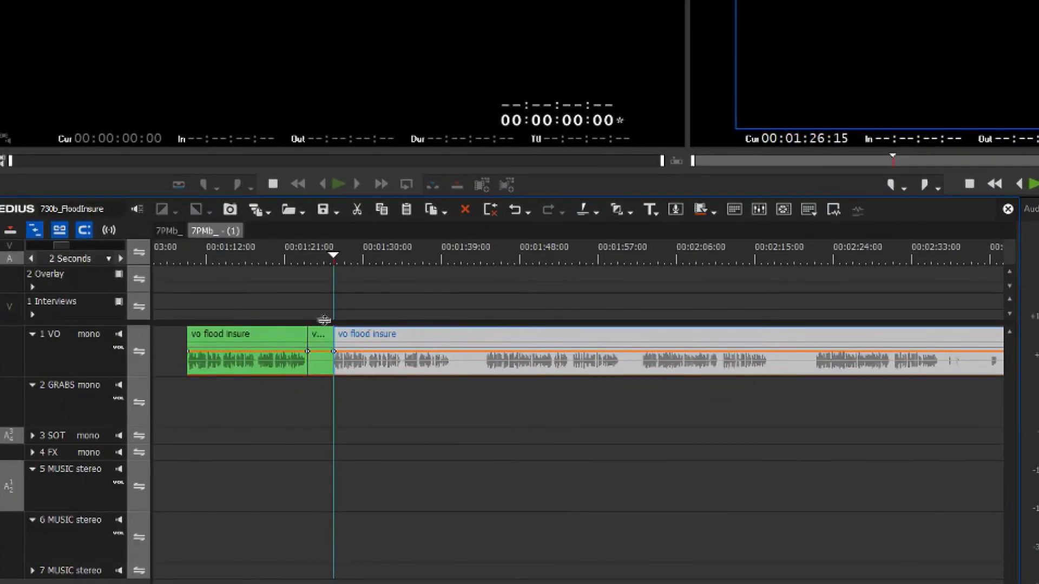
{"action": "left_click", "coordinate": [319, 341]}
{"action": "left_click_drag", "start_coordinate": [323, 337], "coordinate": [331, 346]}
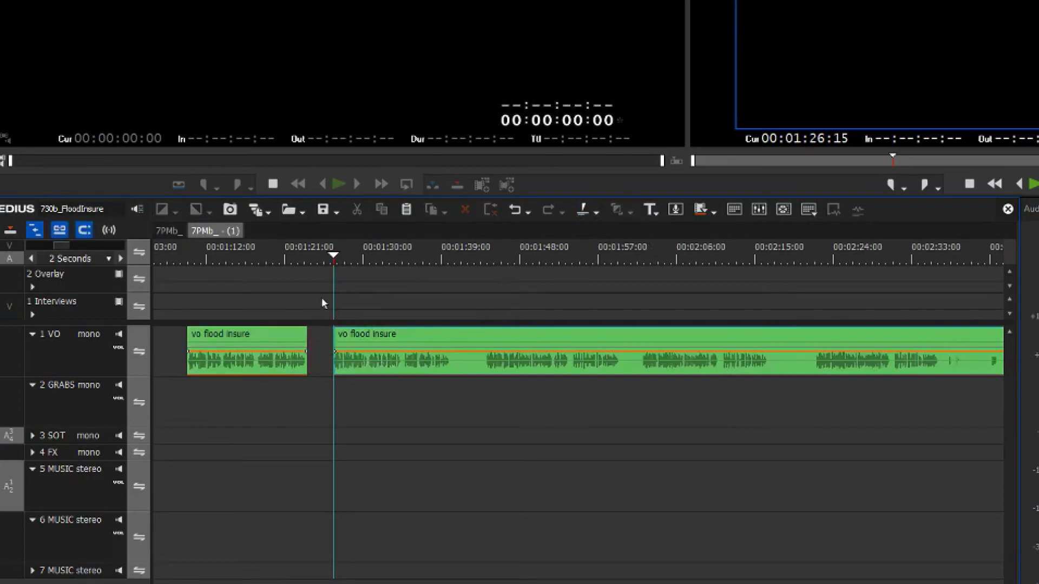
{"action": "left_click", "coordinate": [9, 230]}
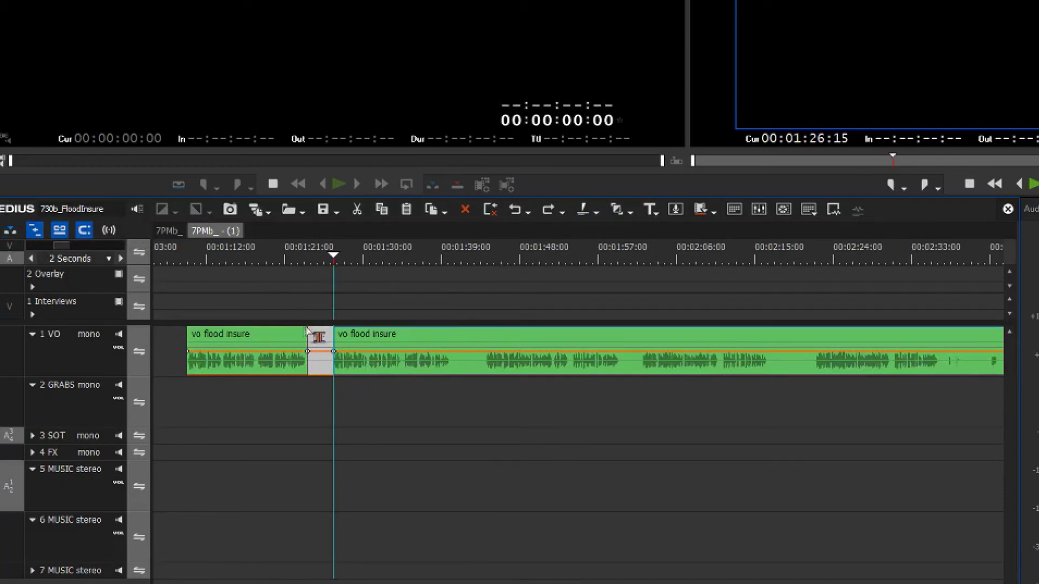
{"action": "key", "text": "Delete"}
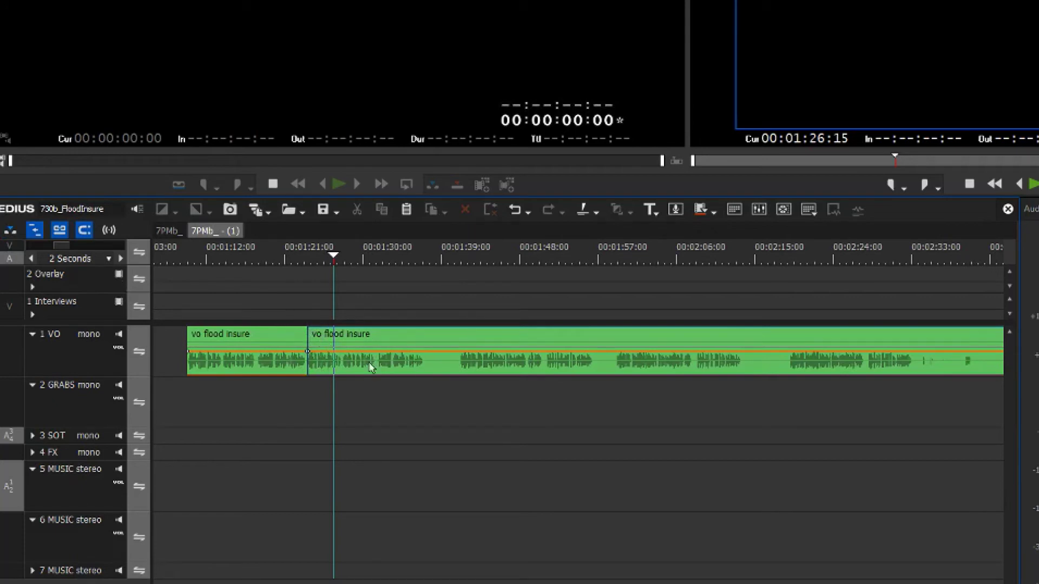
{"action": "key", "text": "ctrl+z"}
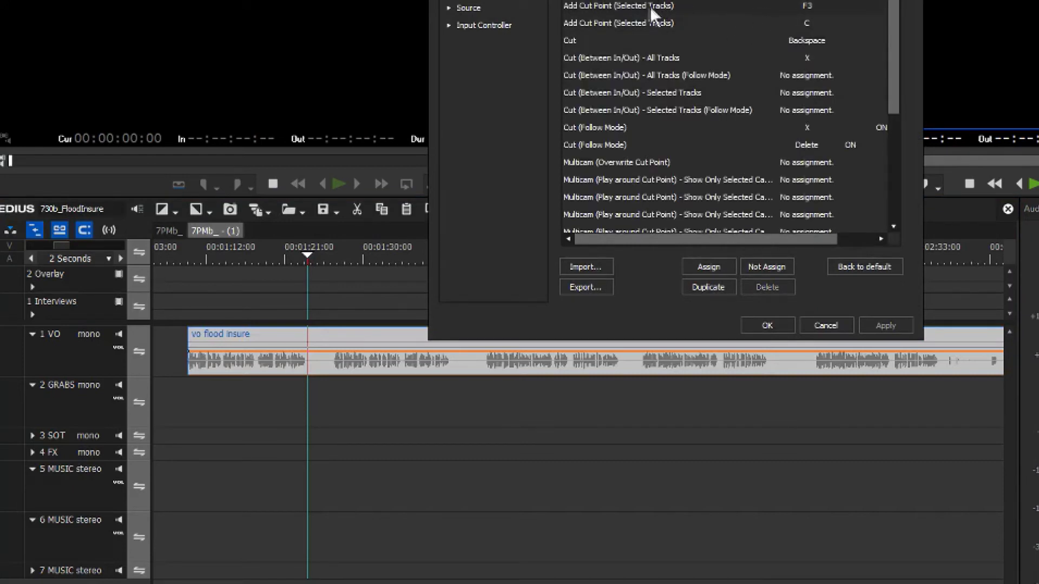
{"action": "left_click", "coordinate": [622, 4]}
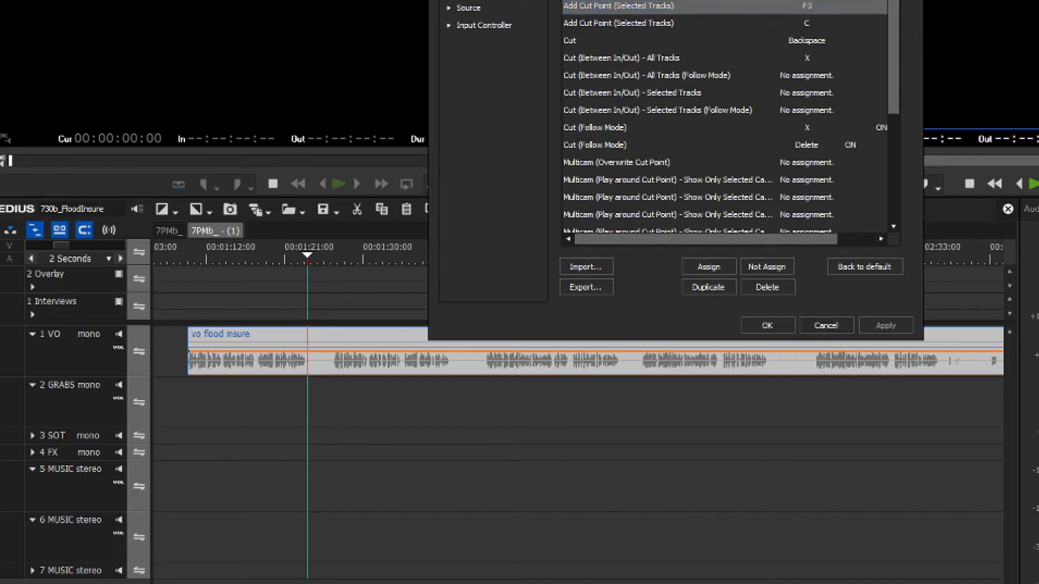
{"action": "type", "text": "ripple"}
{"action": "left_click_drag", "start_coordinate": [889, 109], "coordinate": [890, 155]}
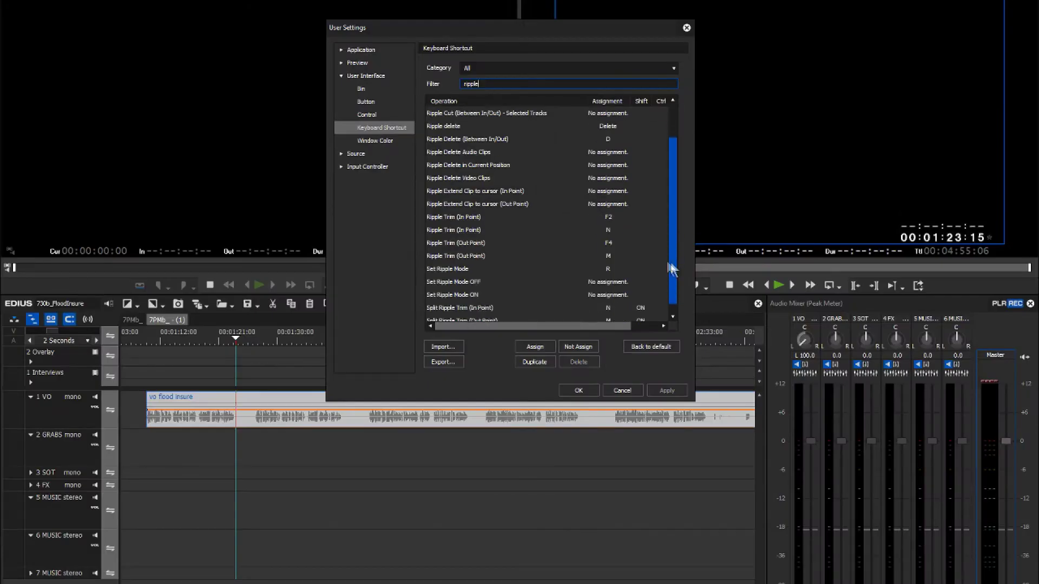
{"action": "left_click", "coordinate": [472, 216]}
{"action": "left_click", "coordinate": [473, 245]}
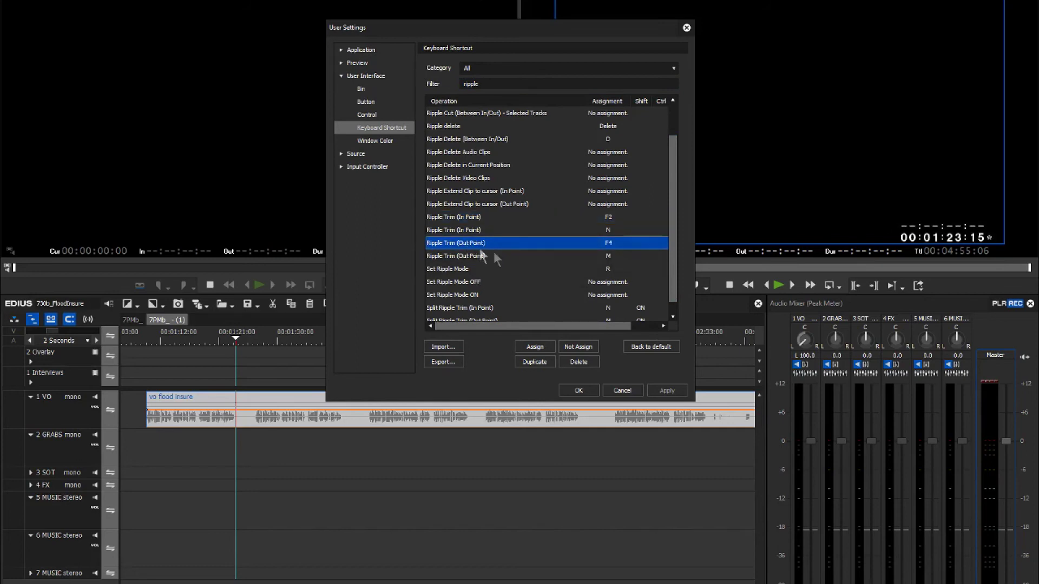
{"action": "double_click", "coordinate": [605, 243]}
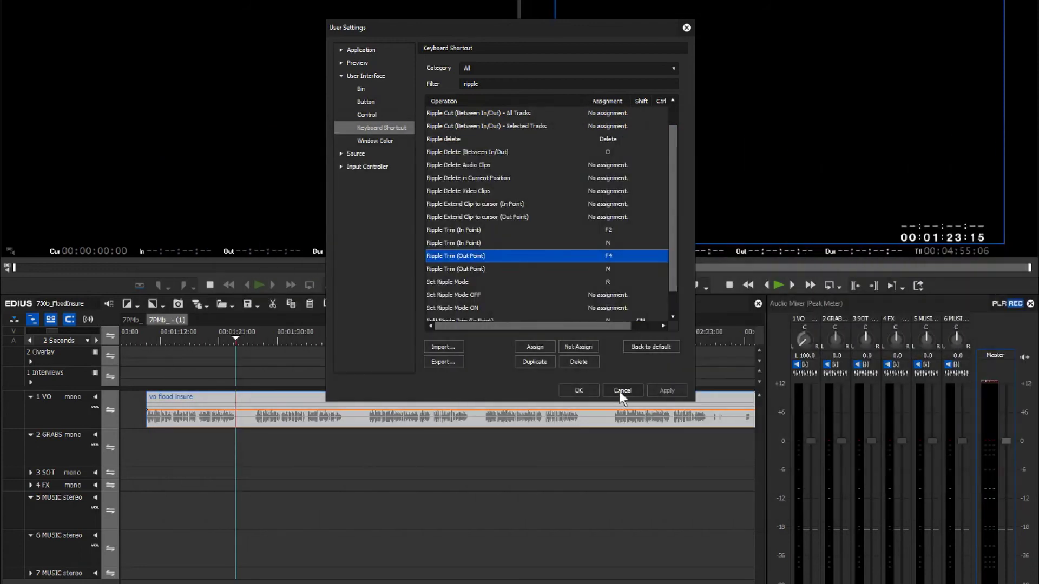
{"action": "left_click", "coordinate": [622, 390]}
{"action": "left_click_drag", "start_coordinate": [211, 331], "coordinate": [236, 340]}
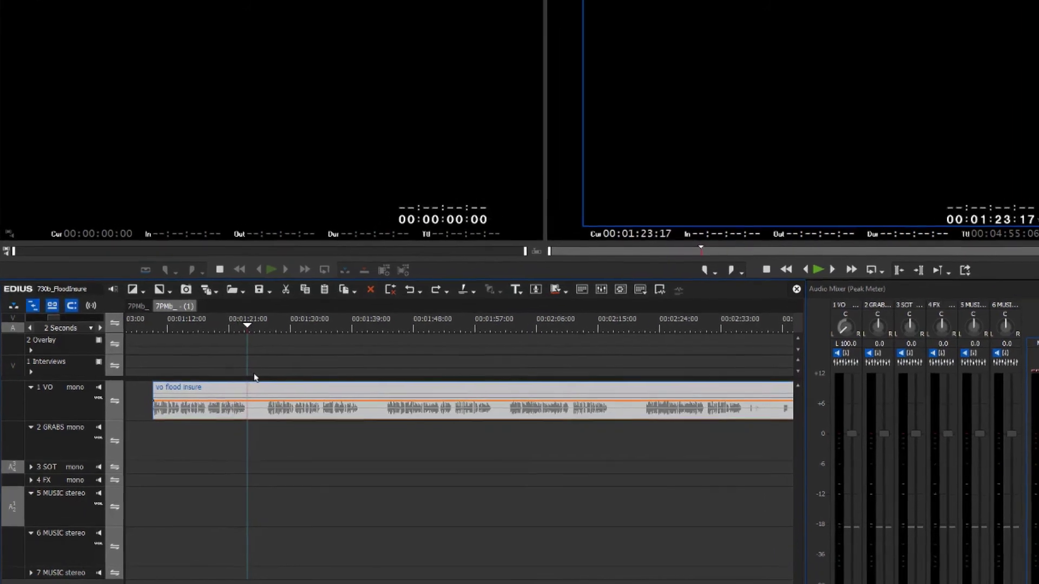
Cut the vo flood insure clip at both pauses and ripple-trim each pause away.
{"action": "key", "text": "c"}
{"action": "left_click_drag", "start_coordinate": [248, 330], "coordinate": [269, 333]}
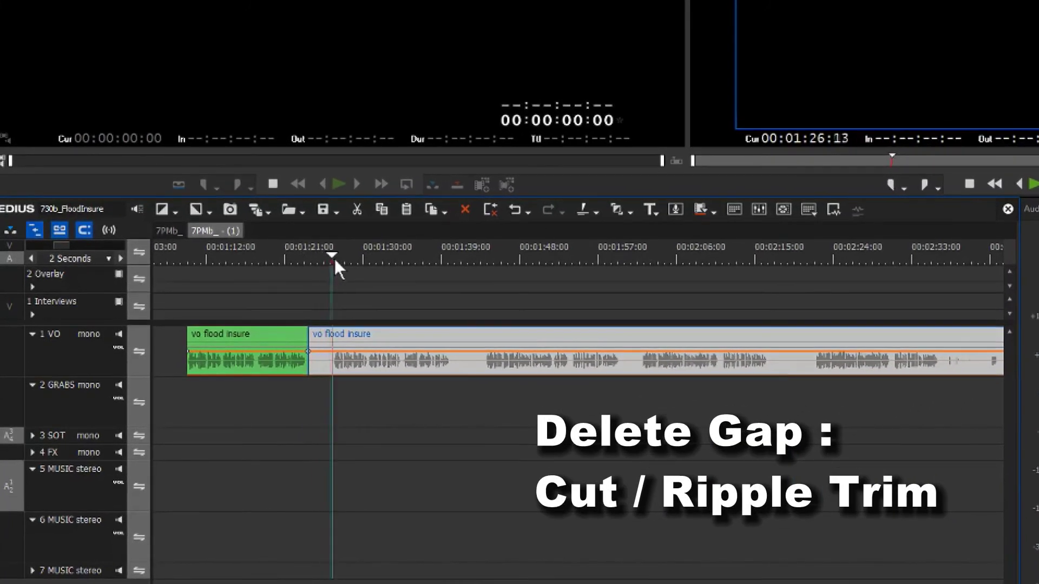
{"action": "key", "text": "n"}
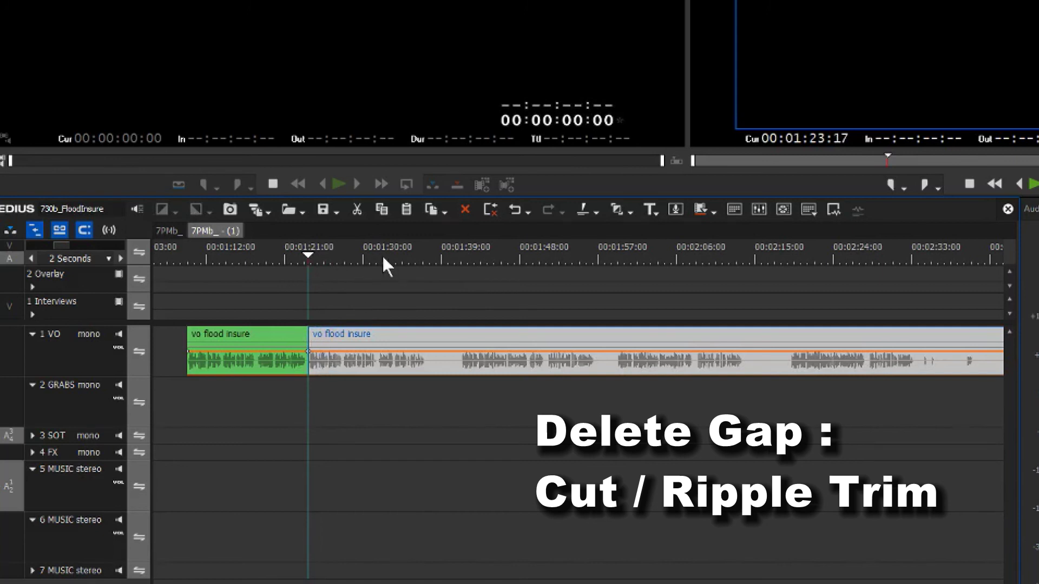
{"action": "left_click_drag", "start_coordinate": [383, 260], "coordinate": [579, 268]}
{"action": "key", "text": "c"}
{"action": "key", "text": "n"}
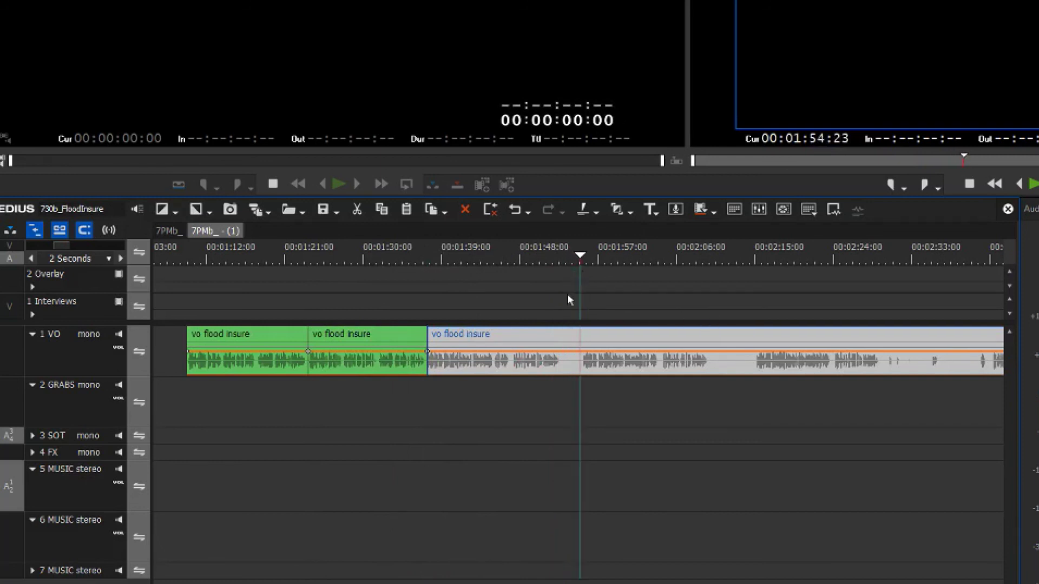
Trim the third clip's tail at the playhead near 01:52:07 and select all three clips.
{"action": "key", "text": "ctrl+z"}
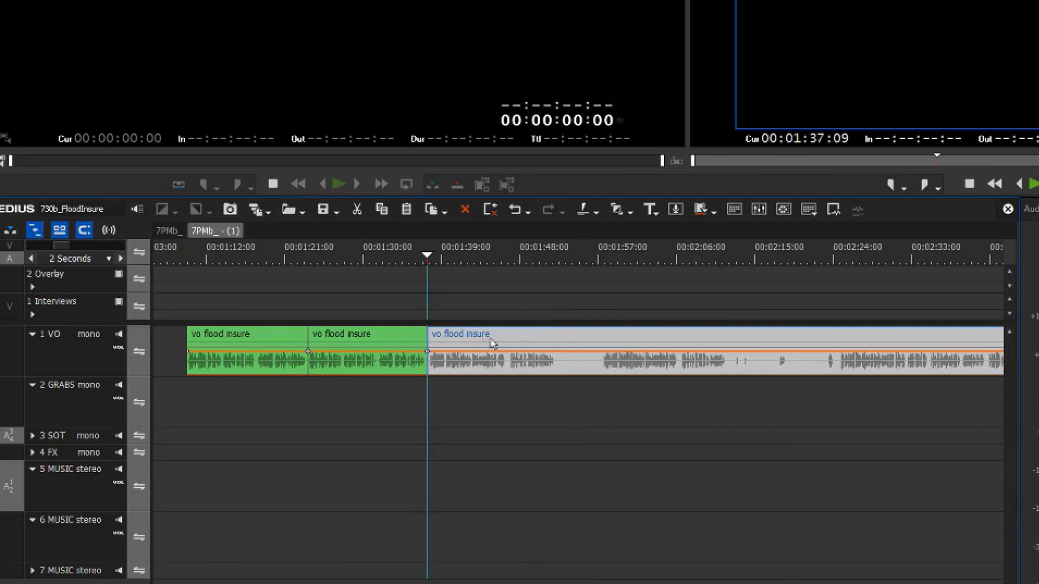
{"action": "left_click_drag", "start_coordinate": [517, 259], "coordinate": [557, 257]}
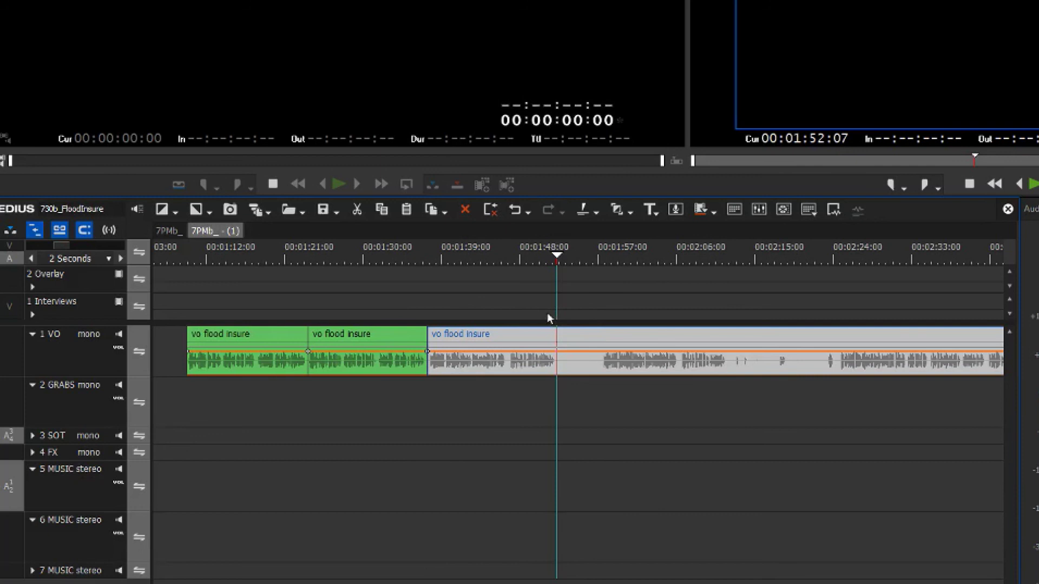
{"action": "key", "text": "m"}
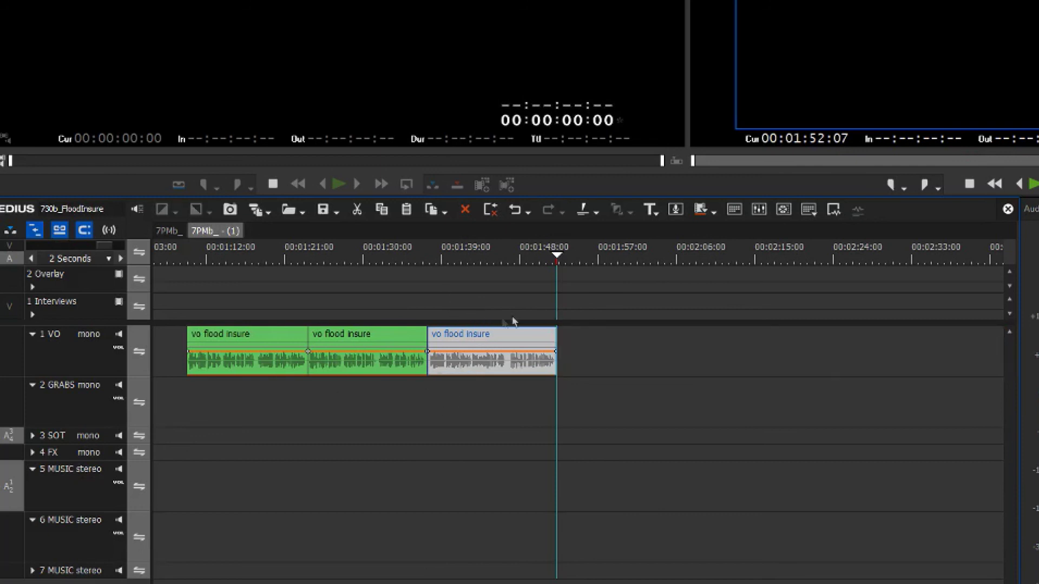
{"action": "left_click_drag", "start_coordinate": [261, 301], "coordinate": [433, 374]}
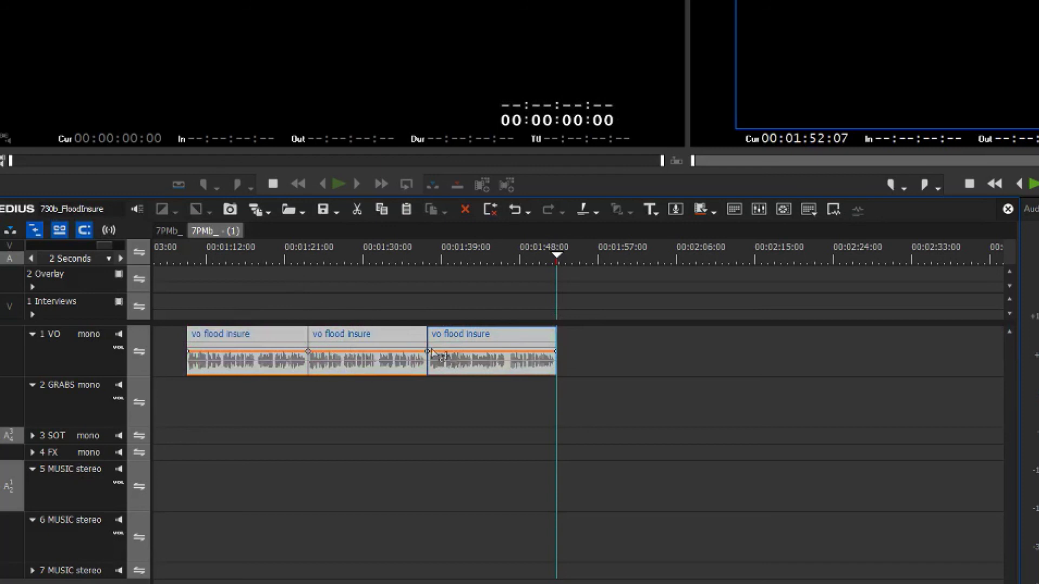